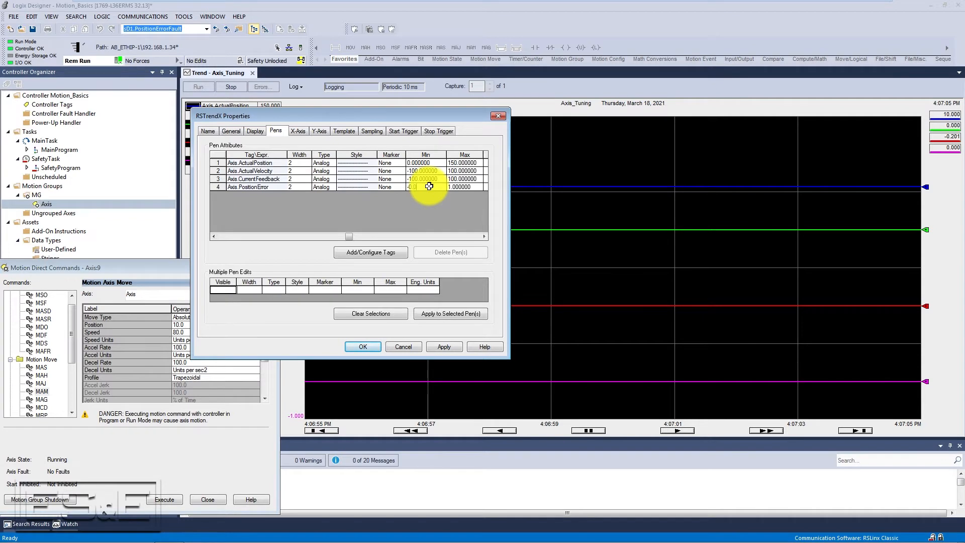
- Set the Axis.PositionError pen's minimum to -0.001 and maximum to 0.001, apply, and close the trend properties
type("100")
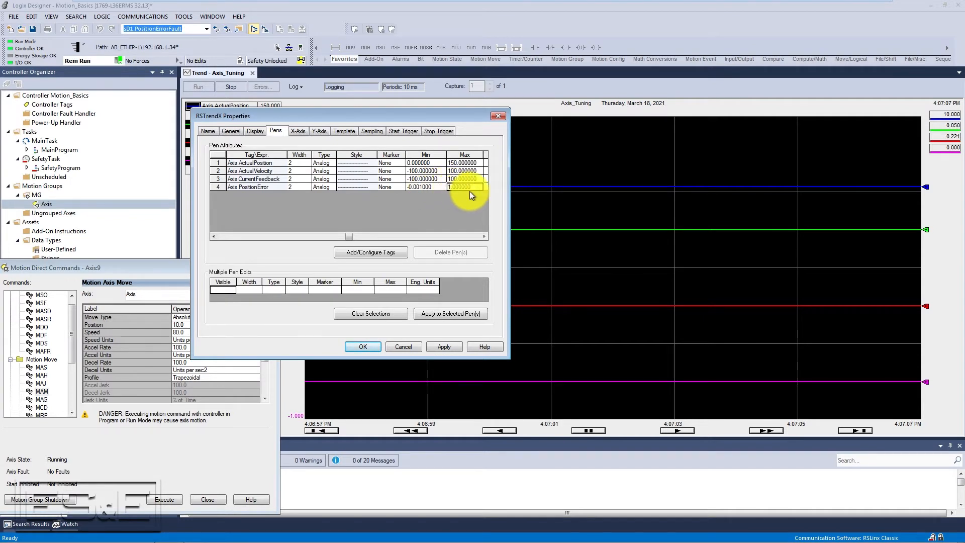
type("0.001")
left_click(445, 346)
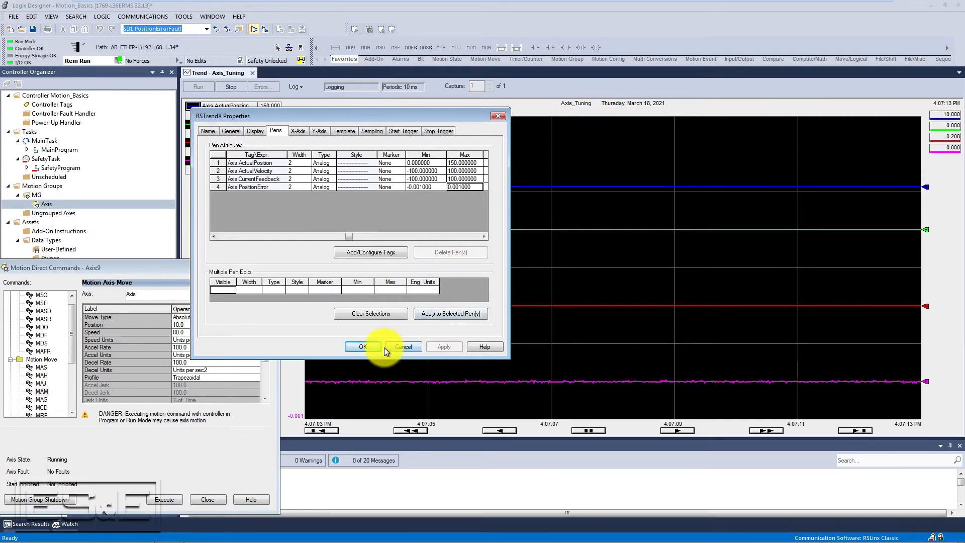
left_click(370, 346)
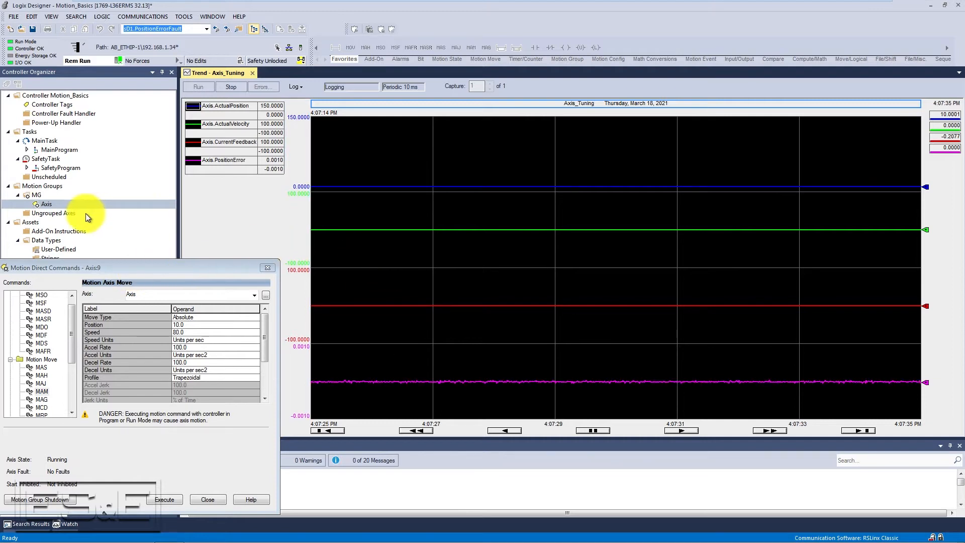
- Open Manual Tune for the Axis and close the Motion Direct Commands window
right_click(44, 206)
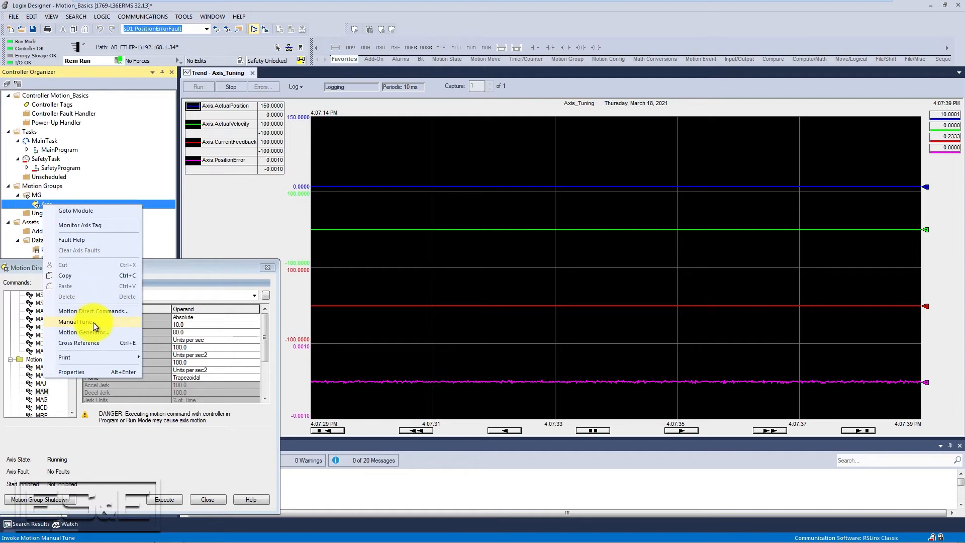
left_click(80, 321)
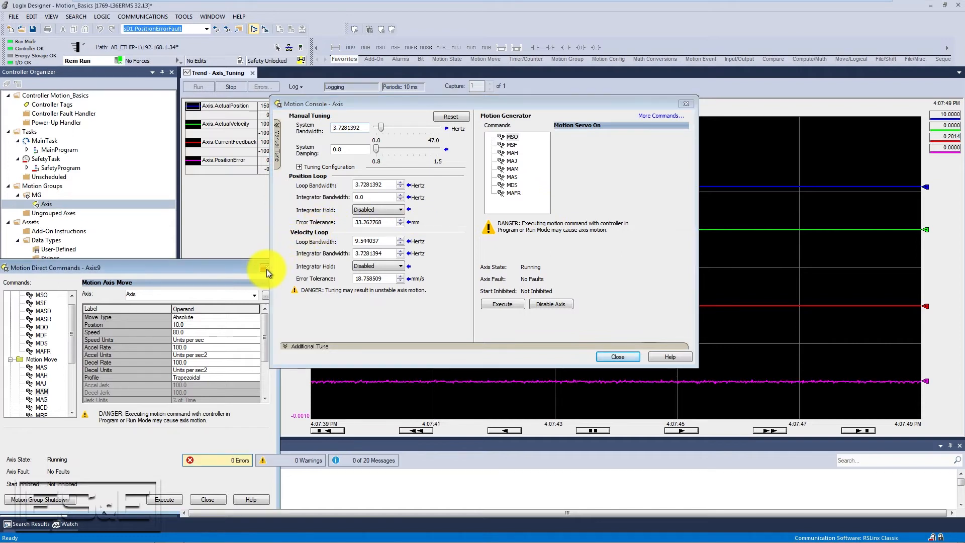
left_click(266, 269)
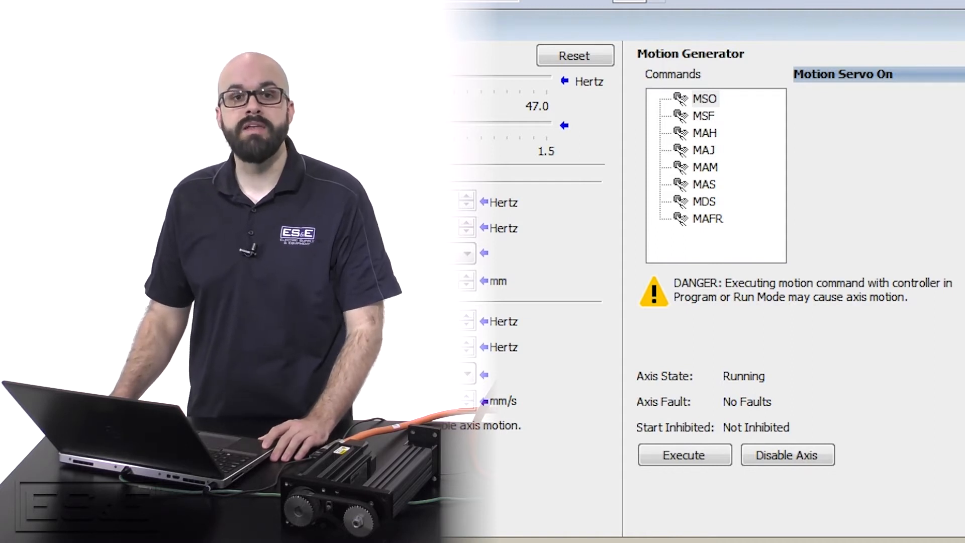
left_click(248, 82)
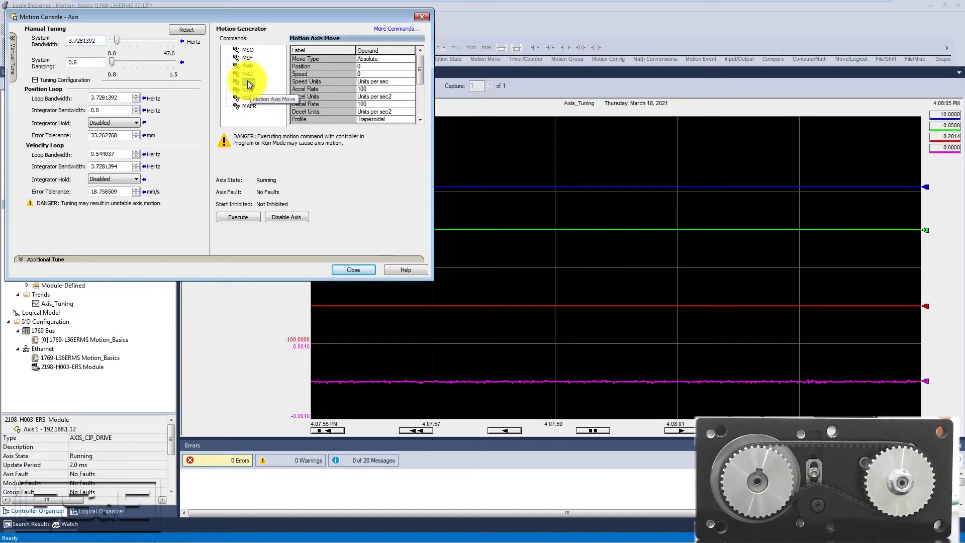
- Set the Motion Axis Move position to 140 and execute the move
left_click(367, 76)
type("80")
left_click(253, 216)
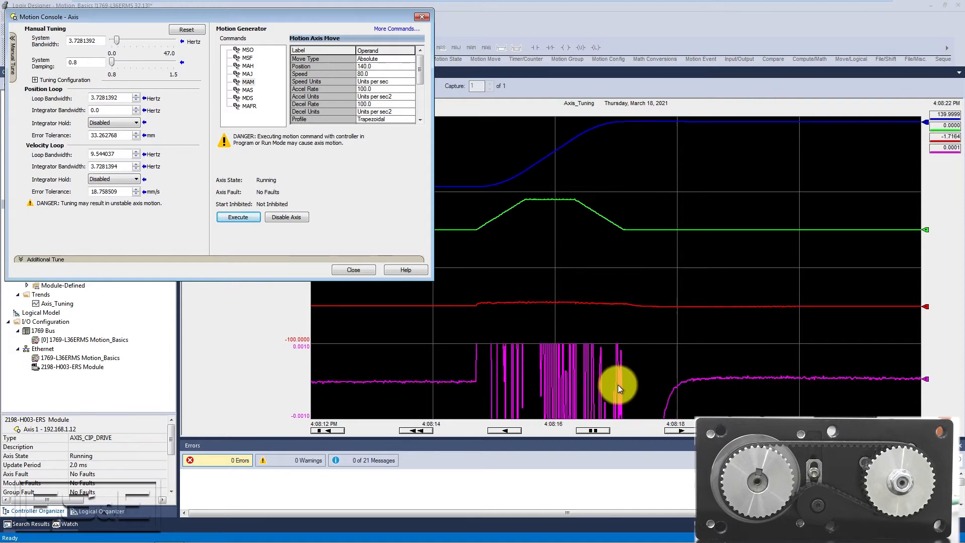
- Set the move position to 10 and execute the move
left_click(374, 67)
type("0")
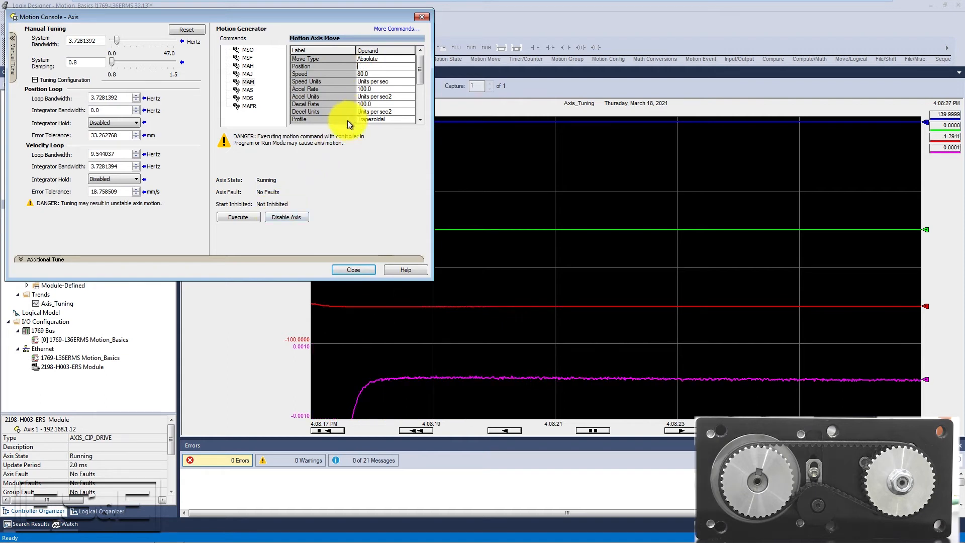
key("BackSpace")
type("10")
left_click(255, 217)
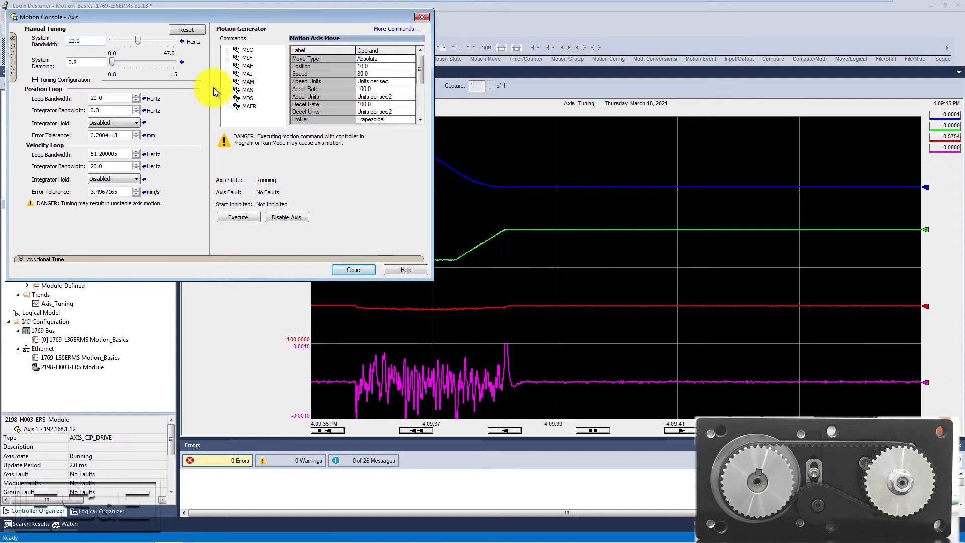
- Set the move position to 140 and execute the move again
left_click(375, 66)
type("140")
left_click(245, 219)
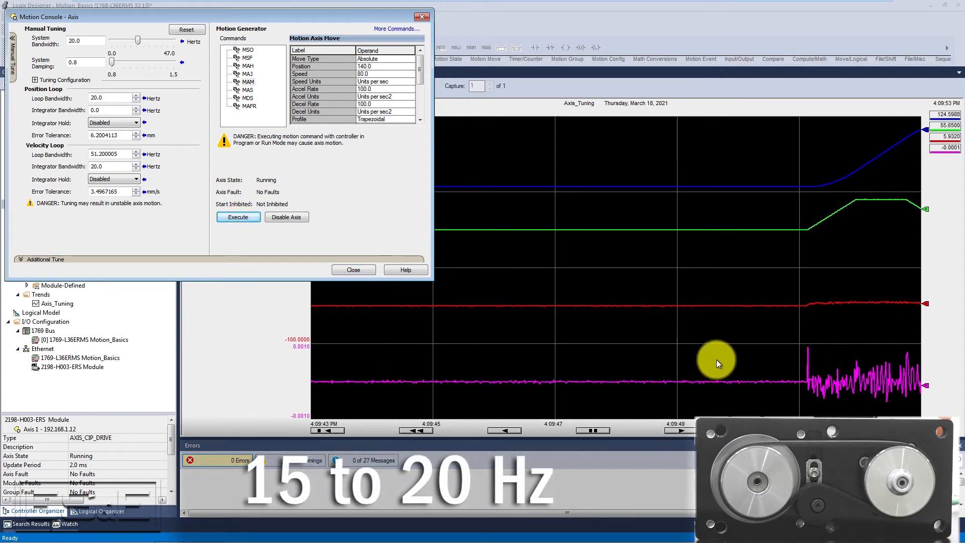
- Set the system bandwidth to 25 Hz and run the move back to position 10
left_click_drag(85, 41, 26, 42)
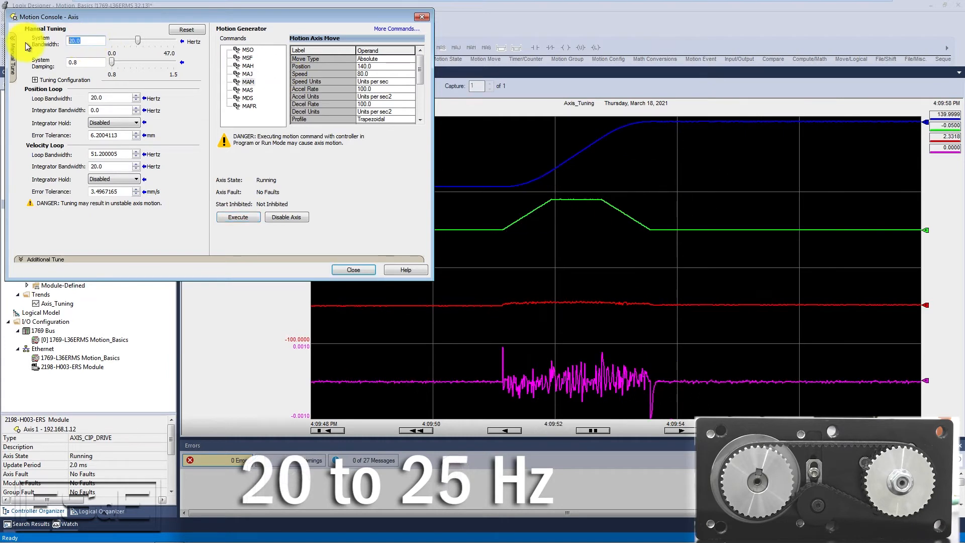
type("25")
left_click(373, 66)
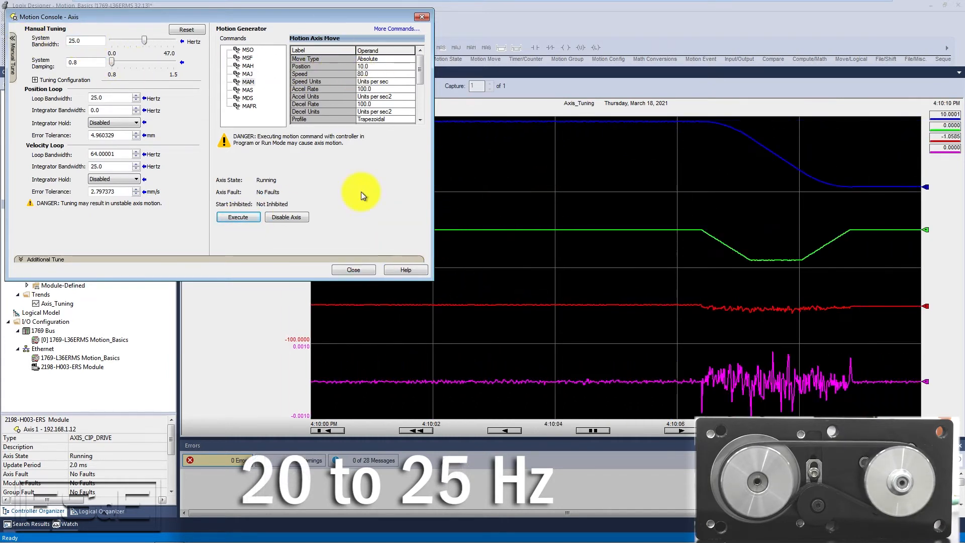
- Set the system bandwidth to 30 Hz
left_click_drag(90, 42, 60, 43)
type("30")
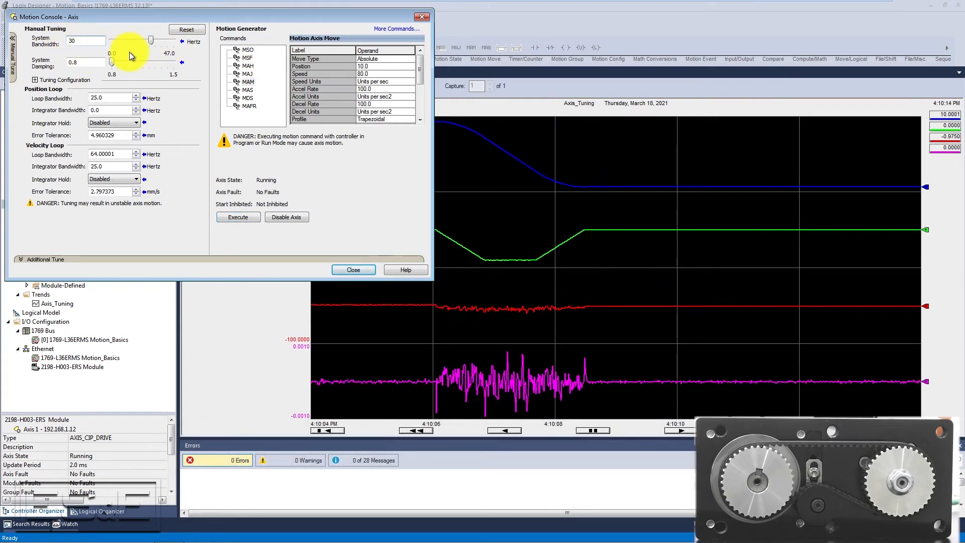
key("Return")
- Set the move position to 140 and execute the move
left_click(382, 66)
type("1")
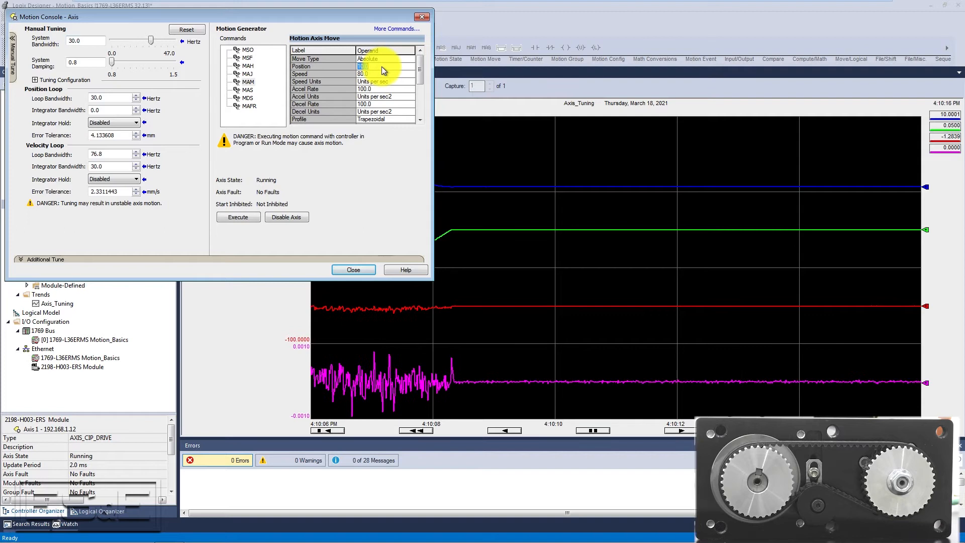
type("40")
left_click(244, 221)
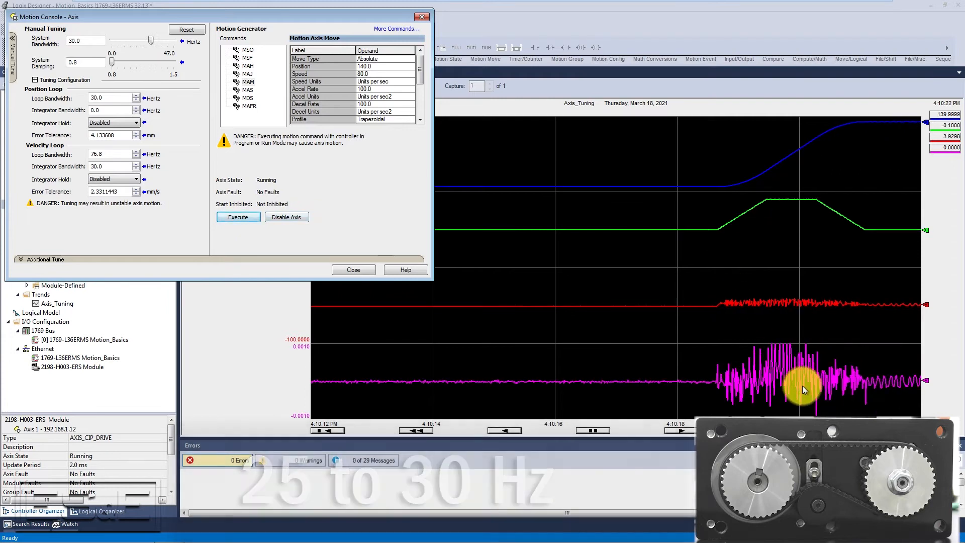
- Set the system bandwidth to 20 Hz
left_click(626, 305)
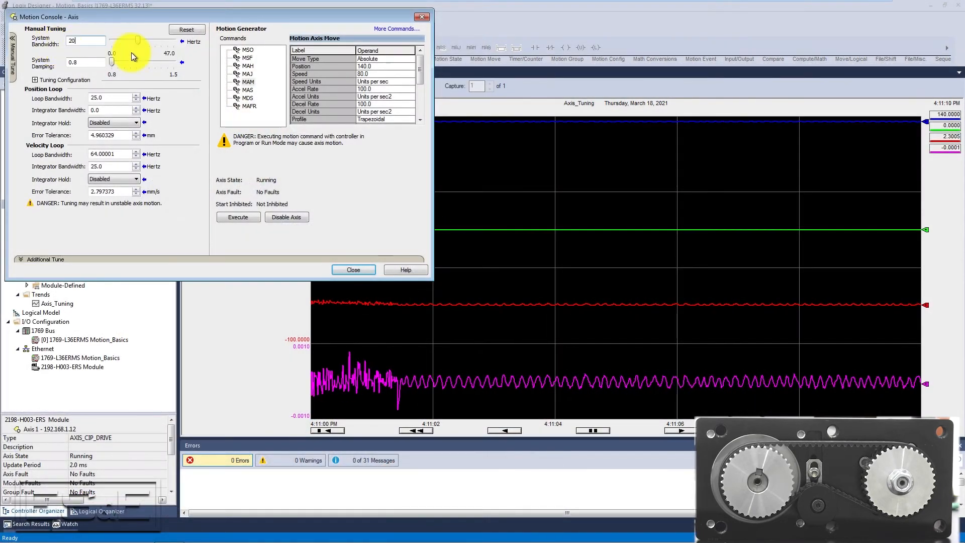
key("Return")
- Set the move position to 10 and execute the move
left_click(375, 68)
type("10")
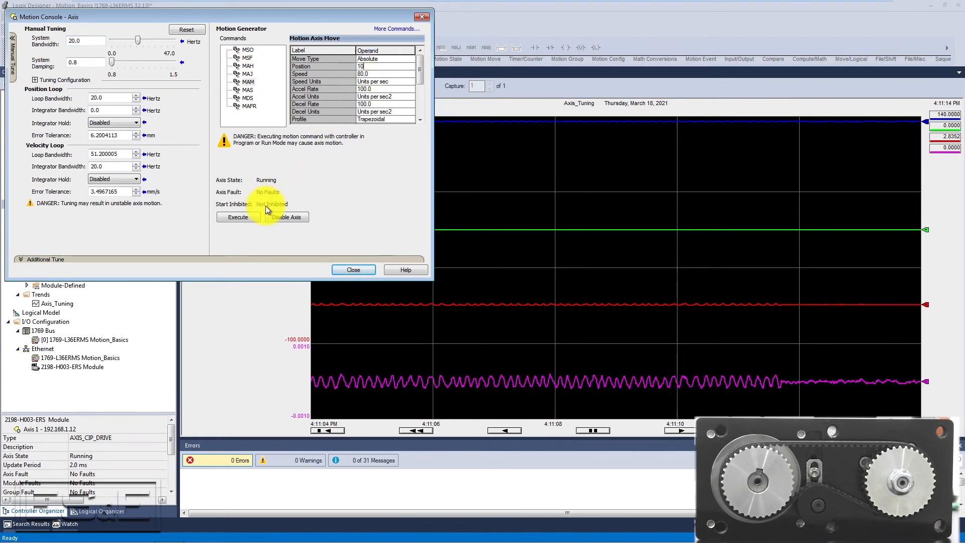
left_click(246, 217)
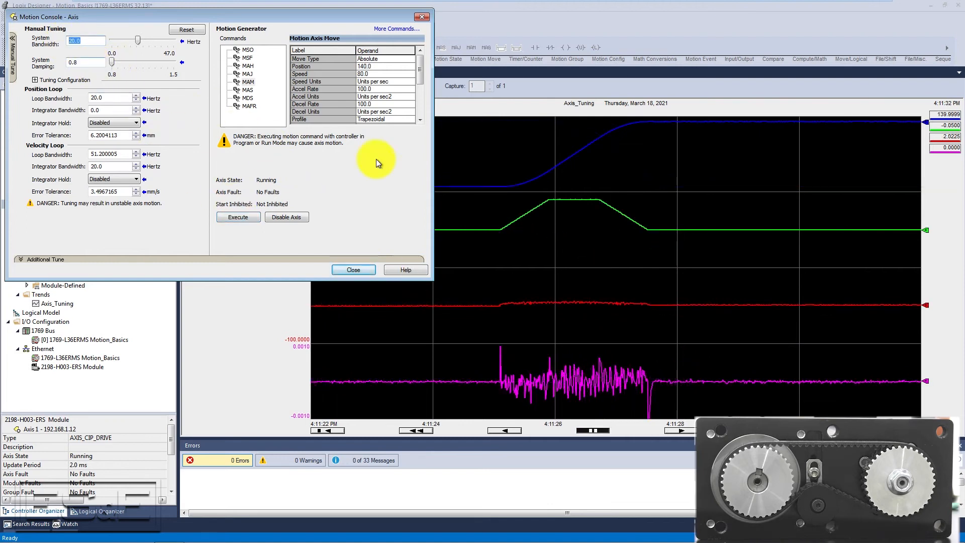
- Inspect the position error trace at several points along the move using the trend cursor
left_click(555, 372)
left_click(517, 385)
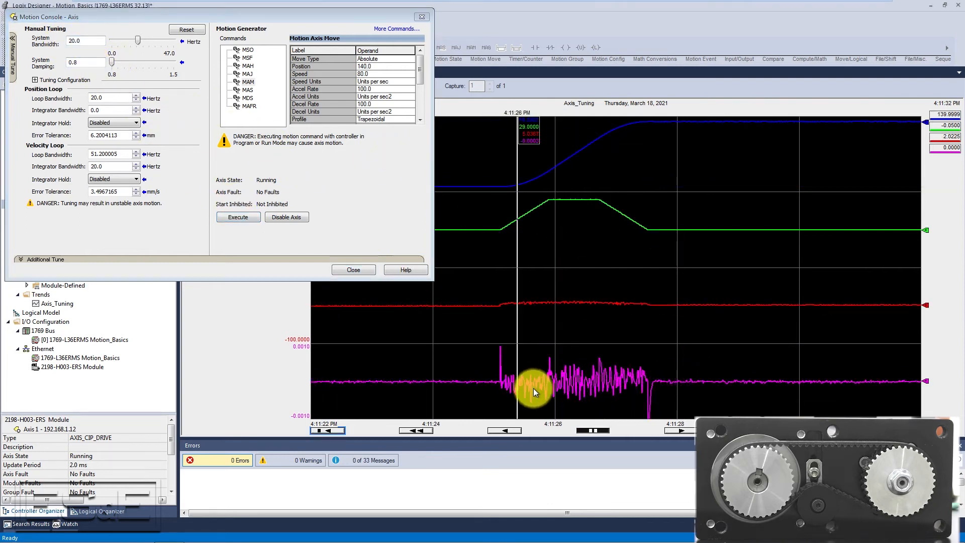
left_click(501, 381)
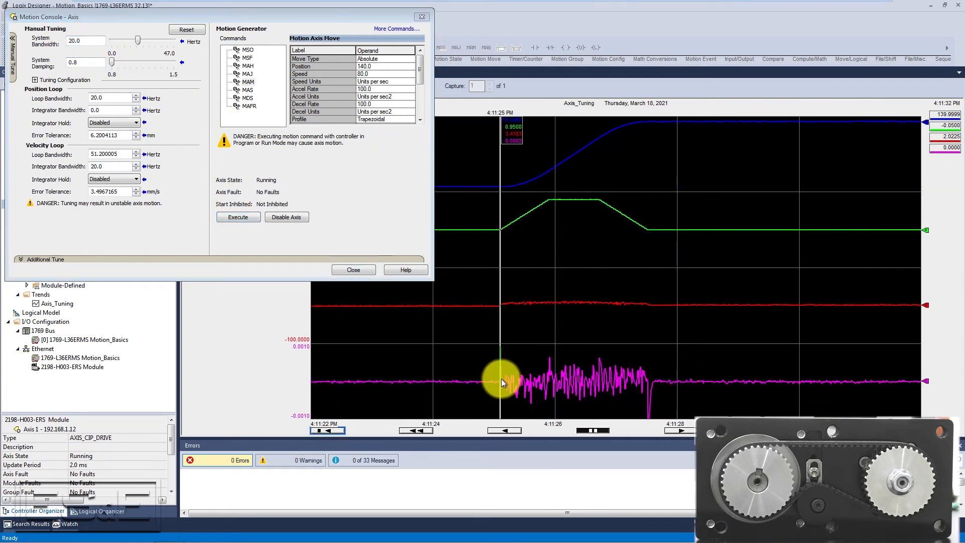
left_click(649, 389)
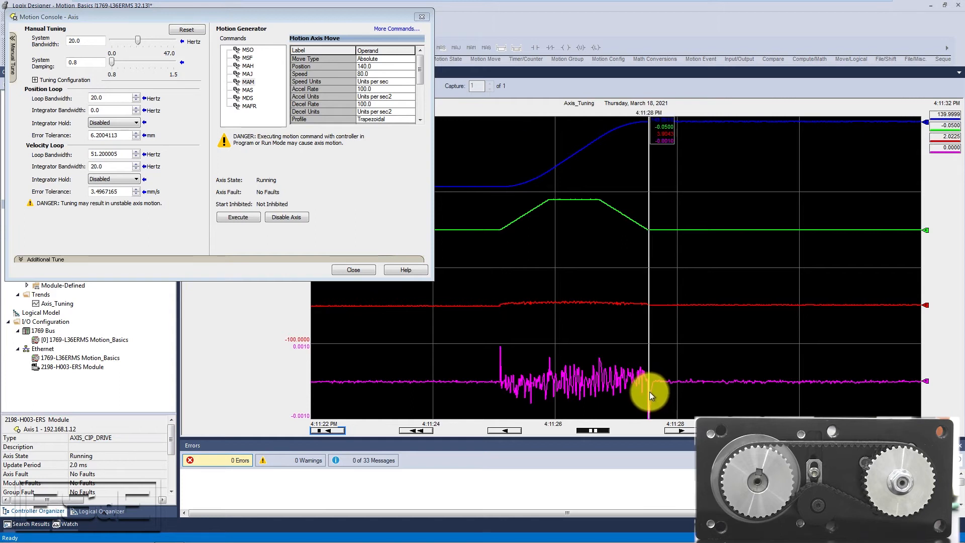
- In the trend properties, set the Axis.PositionError pen range to -0.1 minimum and 0.1 maximum and apply
right_click(583, 360)
left_click(609, 437)
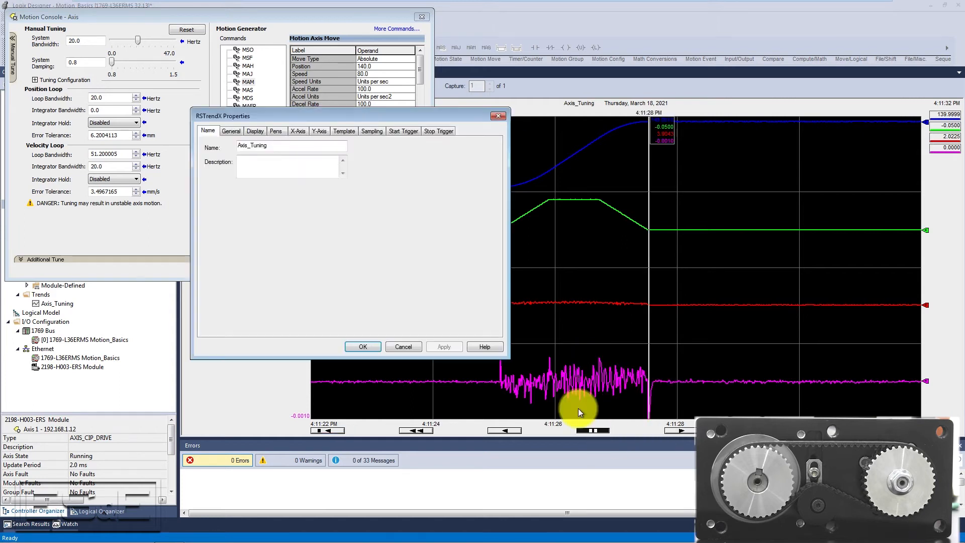
left_click(484, 236)
left_click(429, 186)
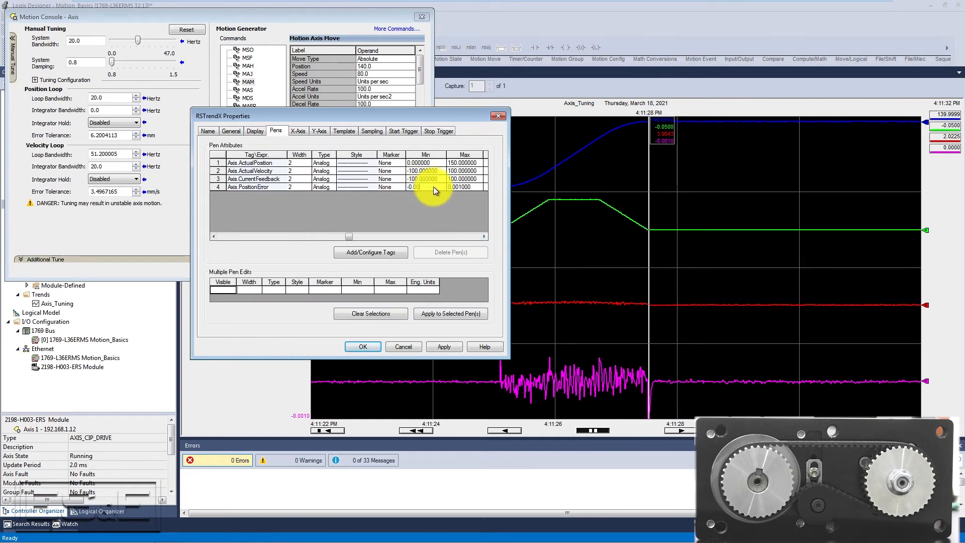
type("-0.1")
left_click(470, 187)
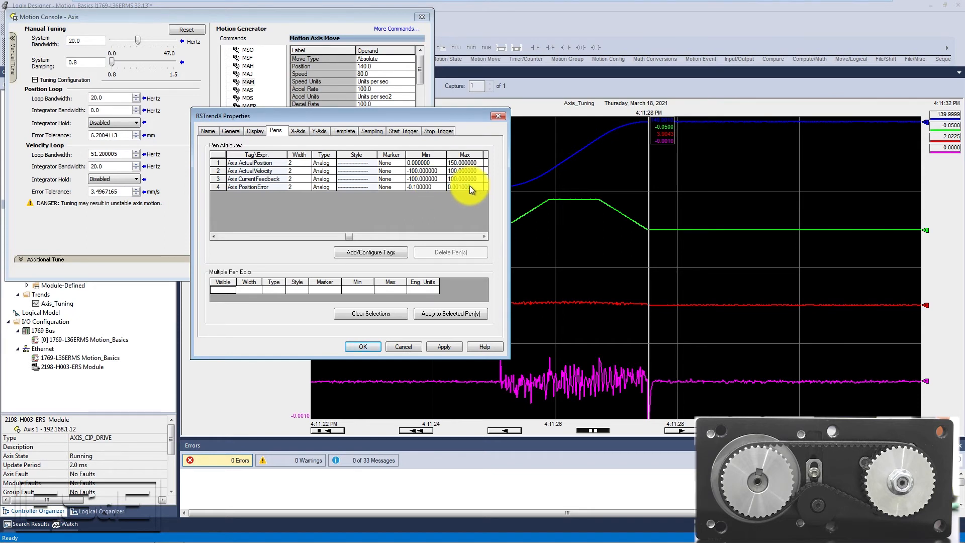
left_click(458, 348)
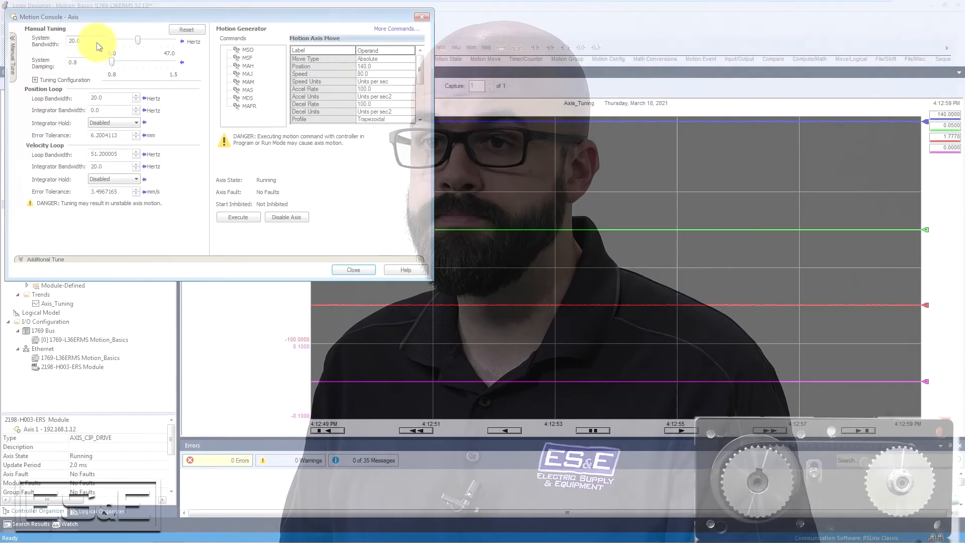
- Set the system bandwidth to 10 Hz and run the move
left_click_drag(97, 42, 67, 49)
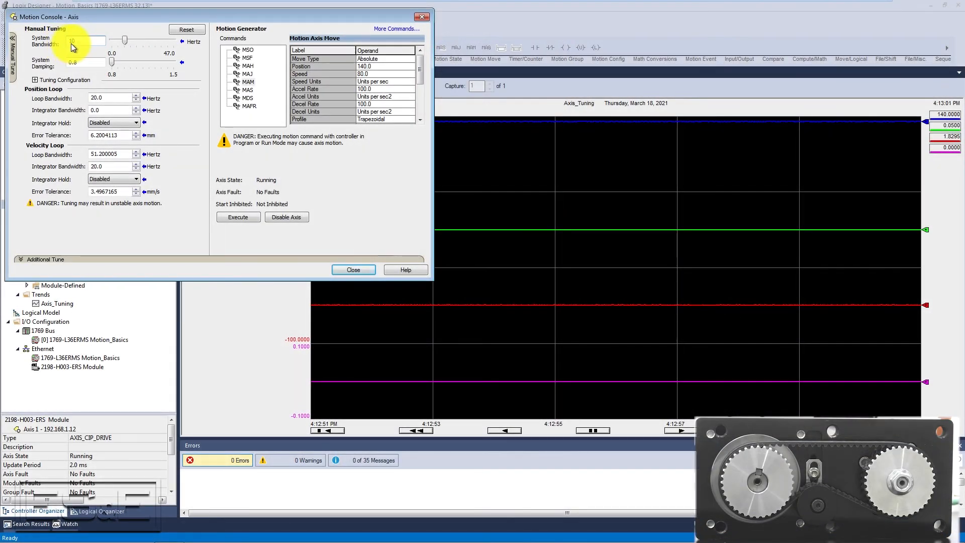
type("10")
key("Return")
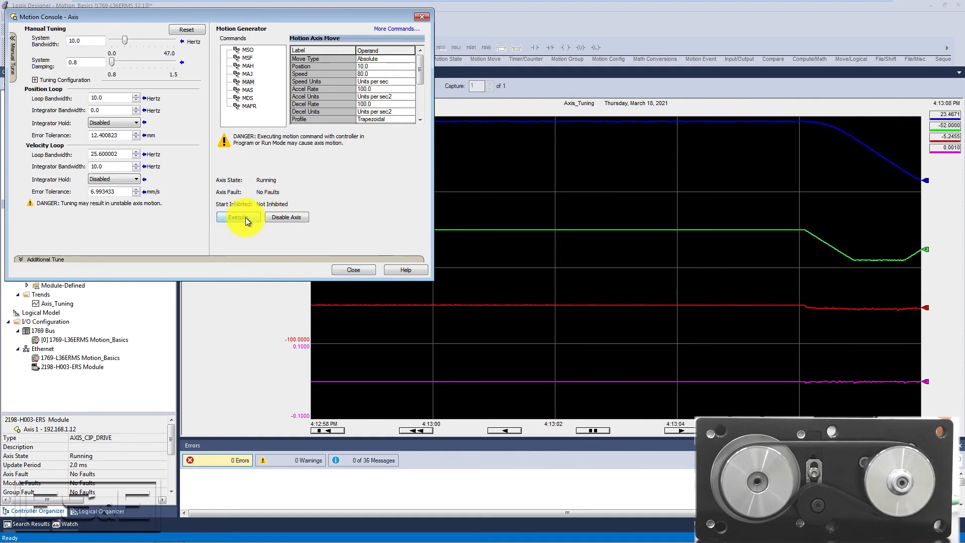
- Set the system bandwidth to 5 Hz, the move position to 140, and execute the move
double_click(87, 41)
type("5")
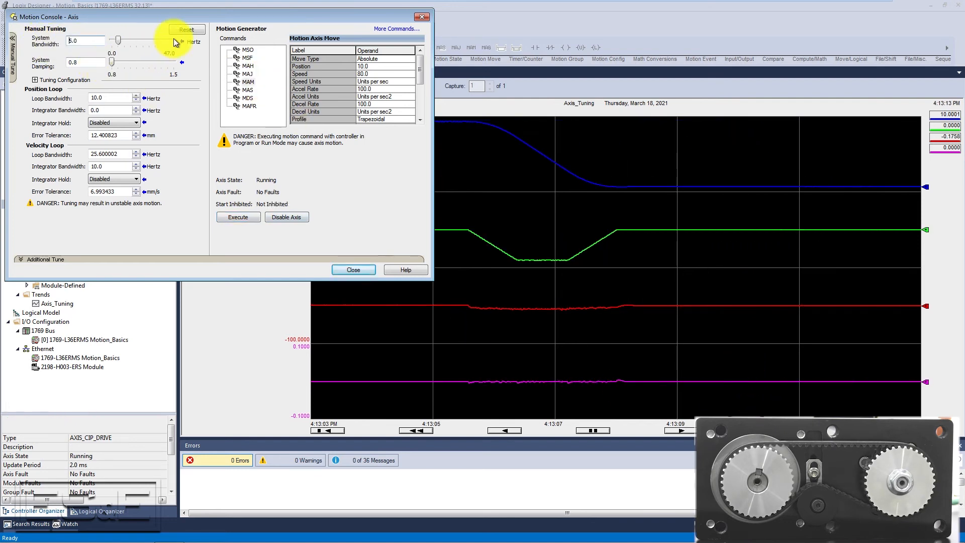
left_click(385, 65)
type("140")
left_click(237, 219)
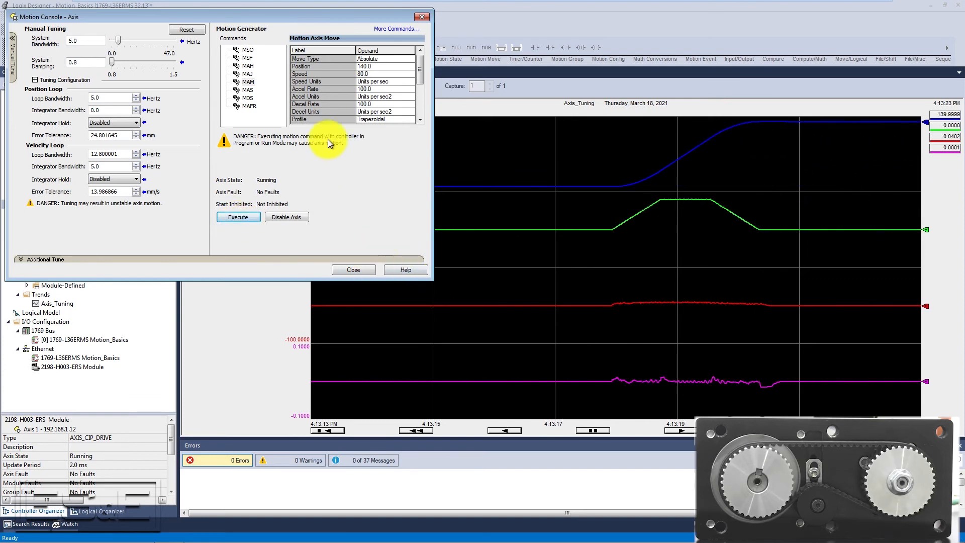
- Set the system bandwidth to 2.5 Hz and run the move back to position 10
left_click(98, 43)
key("BackSpace")
key("BackSpace")
key("BackSpace")
type("2.5")
key("Return")
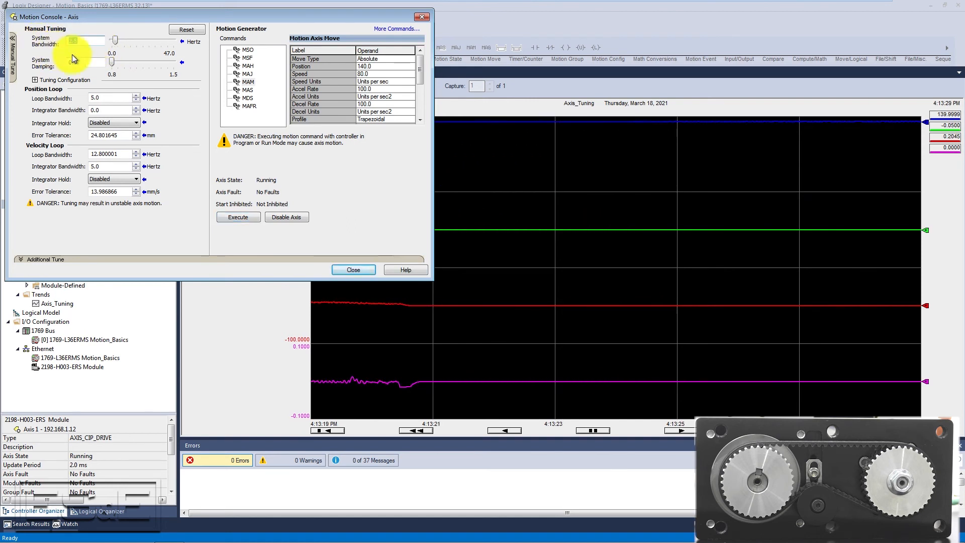
left_click(250, 219)
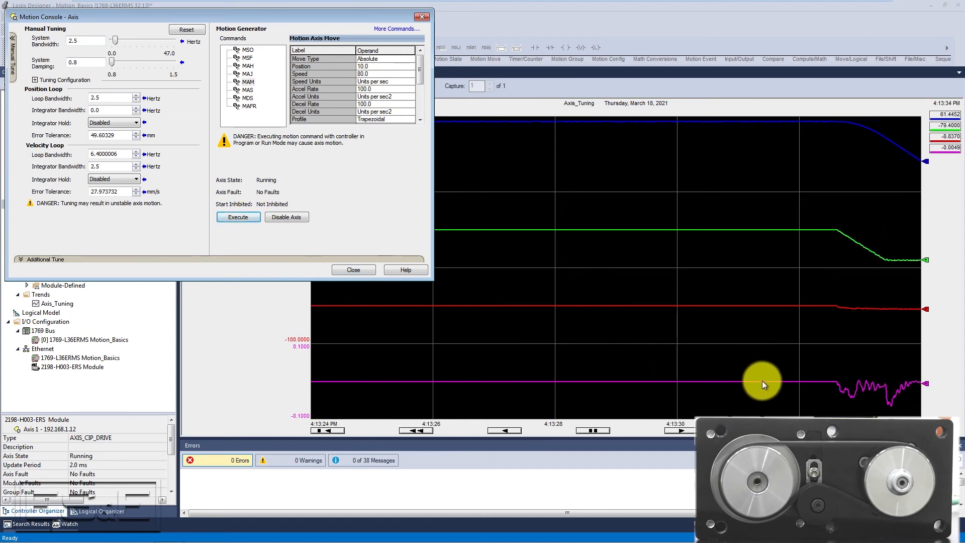
mouse_move(780, 381)
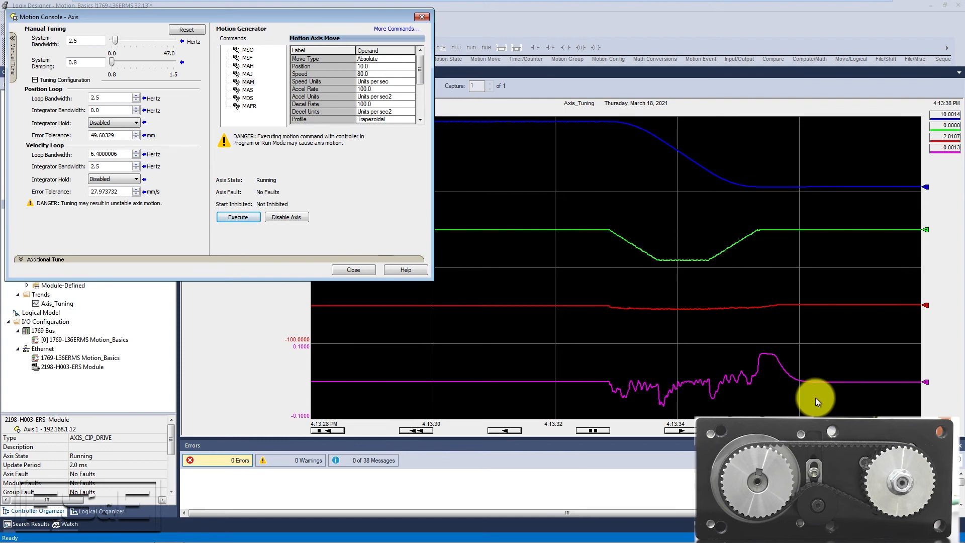
- Set the system bandwidth to 3 Hz
double_click(80, 40)
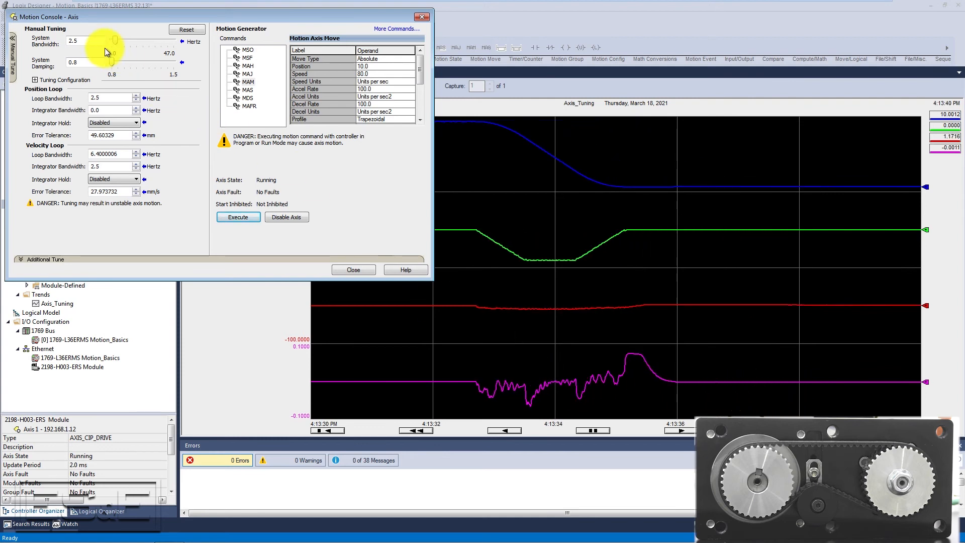
key("BackSpace")
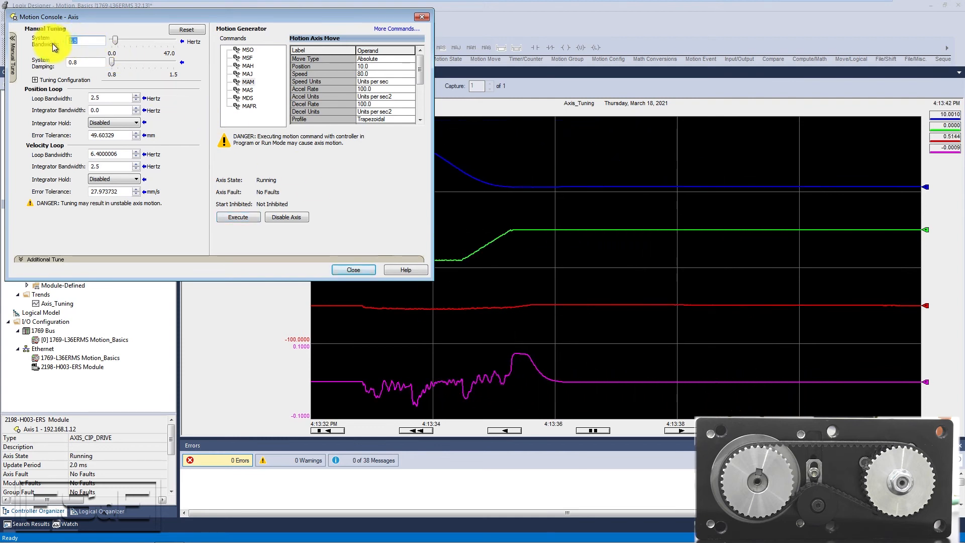
type("3")
- Set the move position to 140 and execute the move
left_click(381, 66)
type("140")
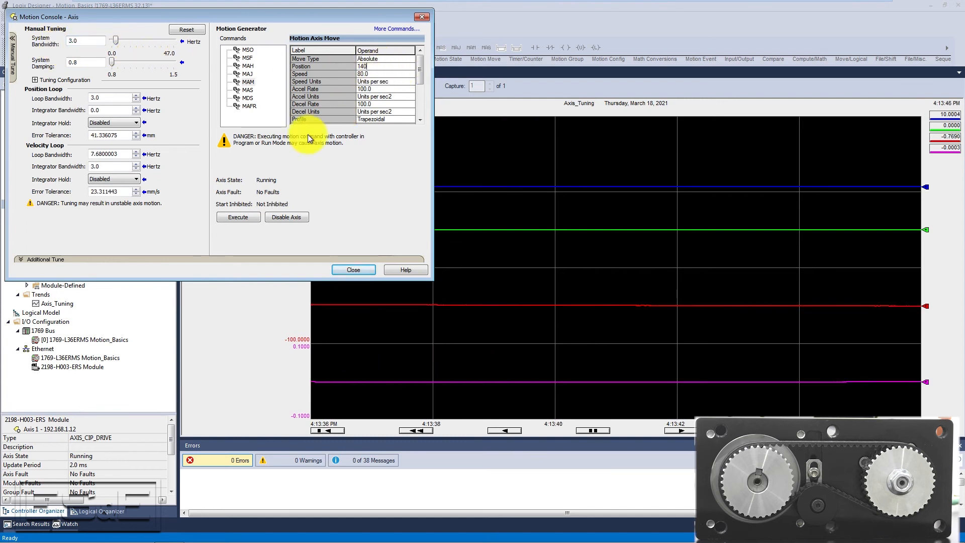
left_click(243, 220)
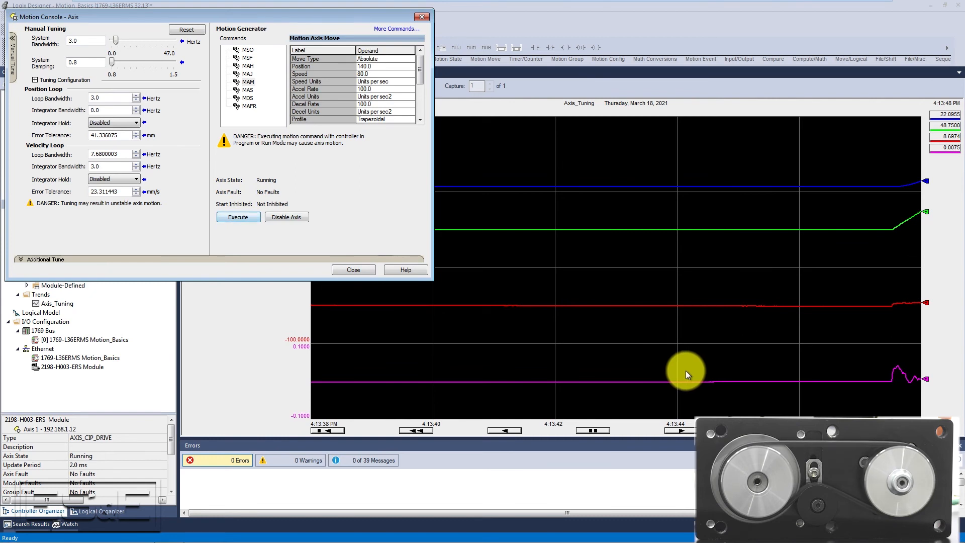